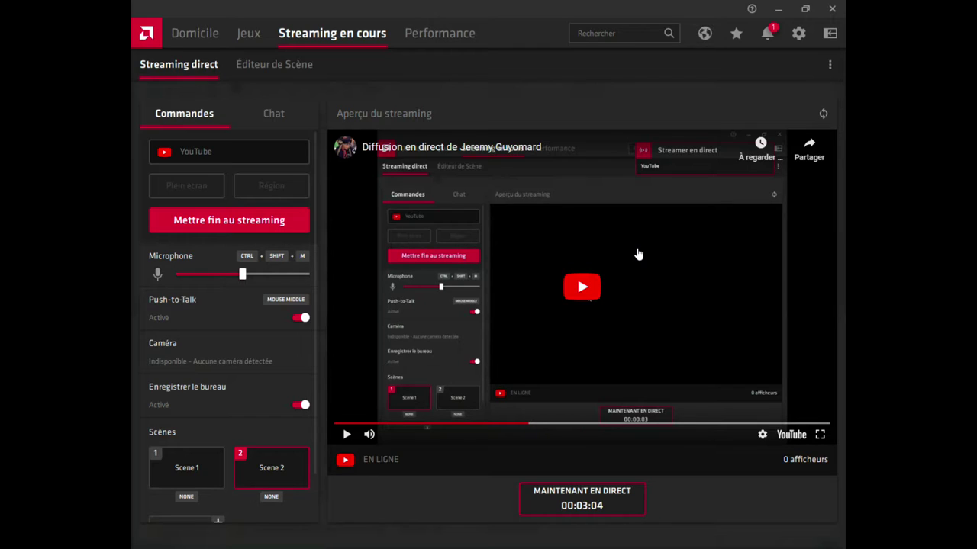
# Switch the live stream to Scene 1, and show Scene 2 in the scene editor
pyautogui.click(214, 474)
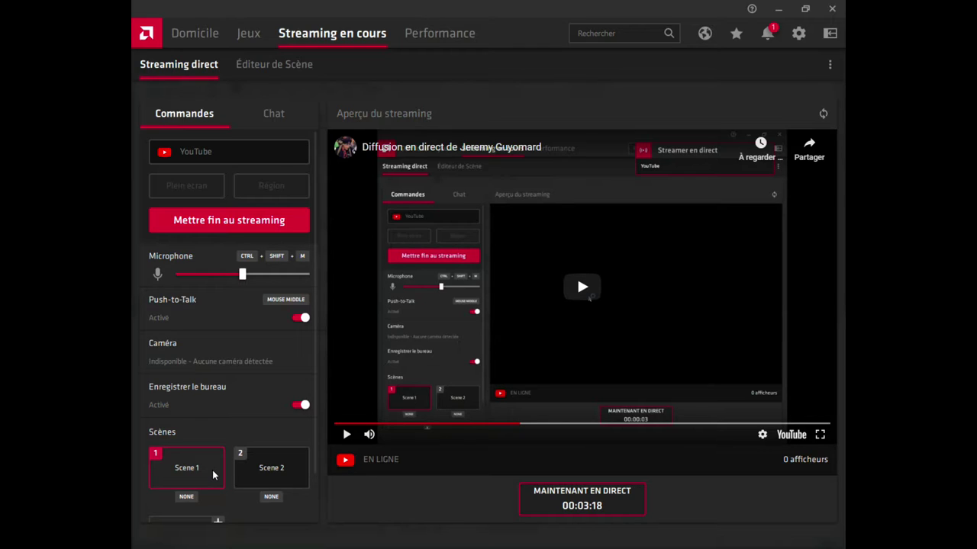
pyautogui.click(295, 77)
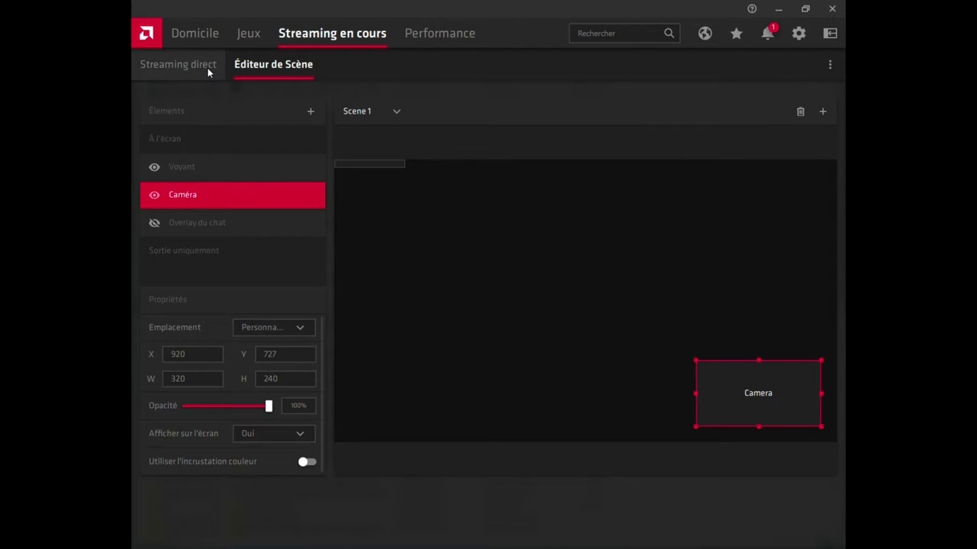
pyautogui.click(403, 112)
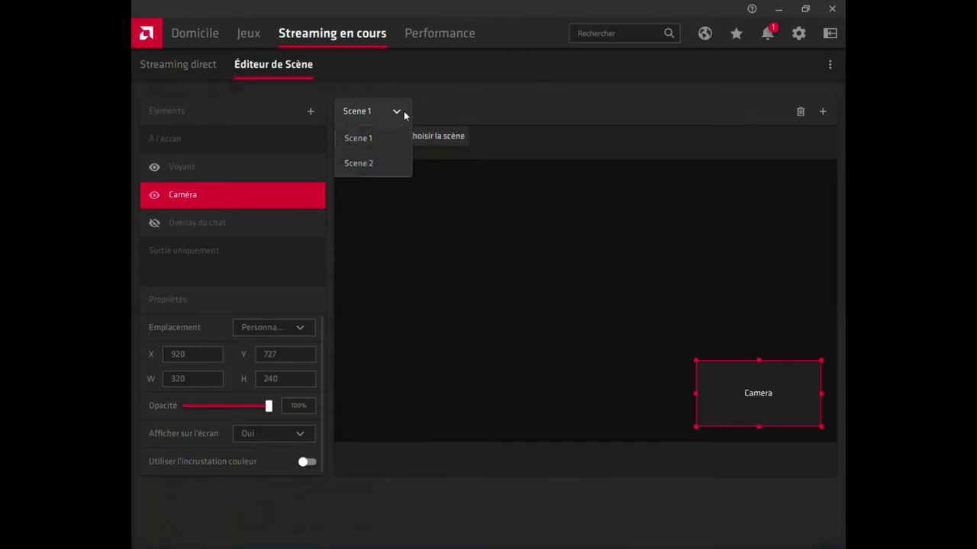
pyautogui.click(399, 166)
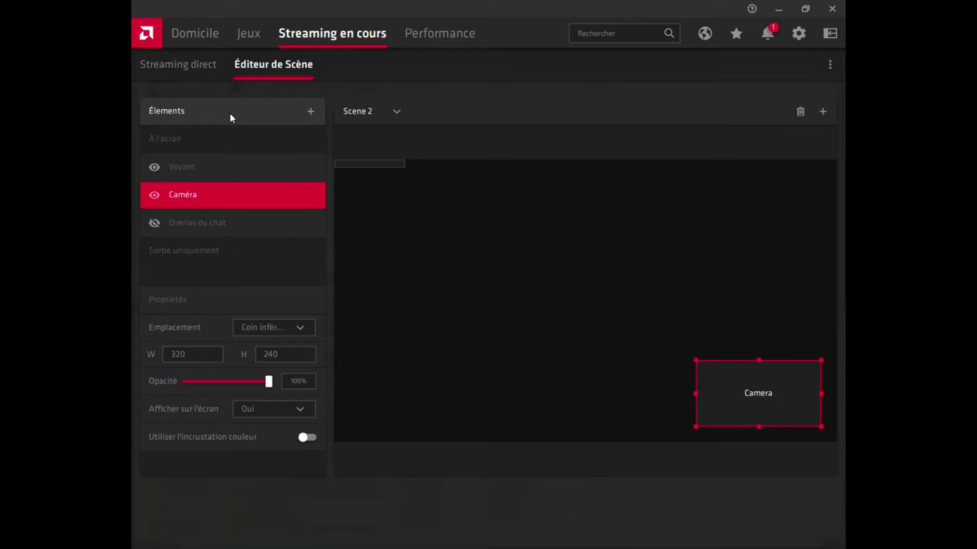
# View the GPU performance metrics, and review the live streaming controls down to the scene list
pyautogui.click(430, 35)
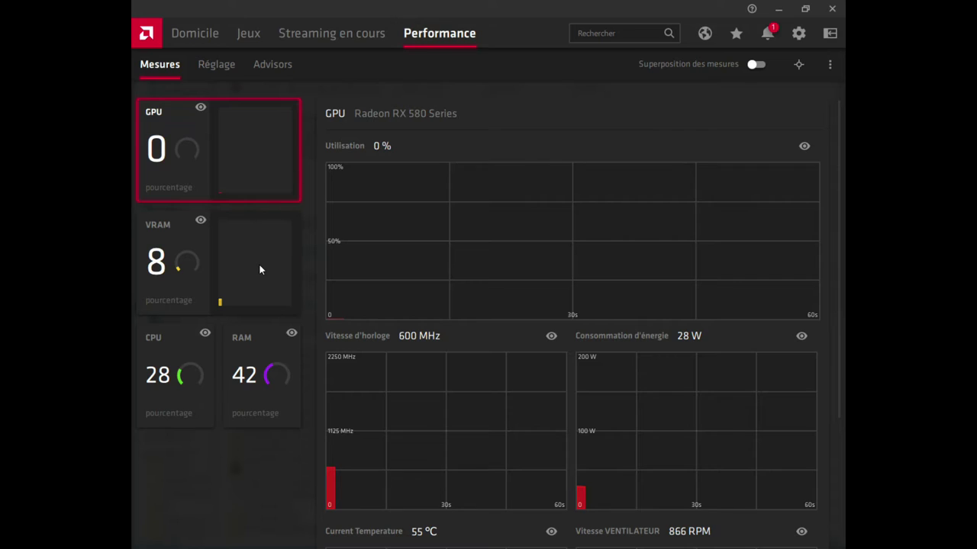
pyautogui.click(353, 35)
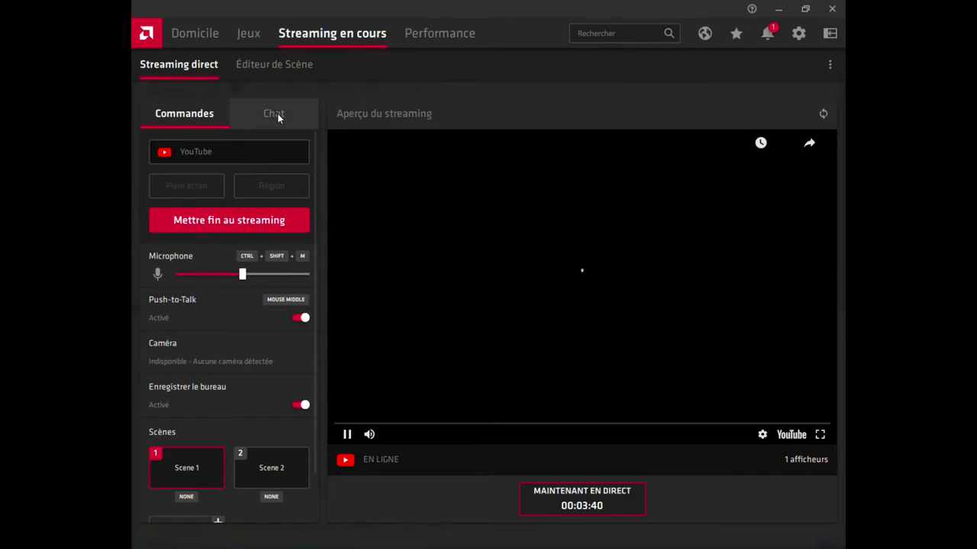
pyautogui.scroll(-1, 226, 345)
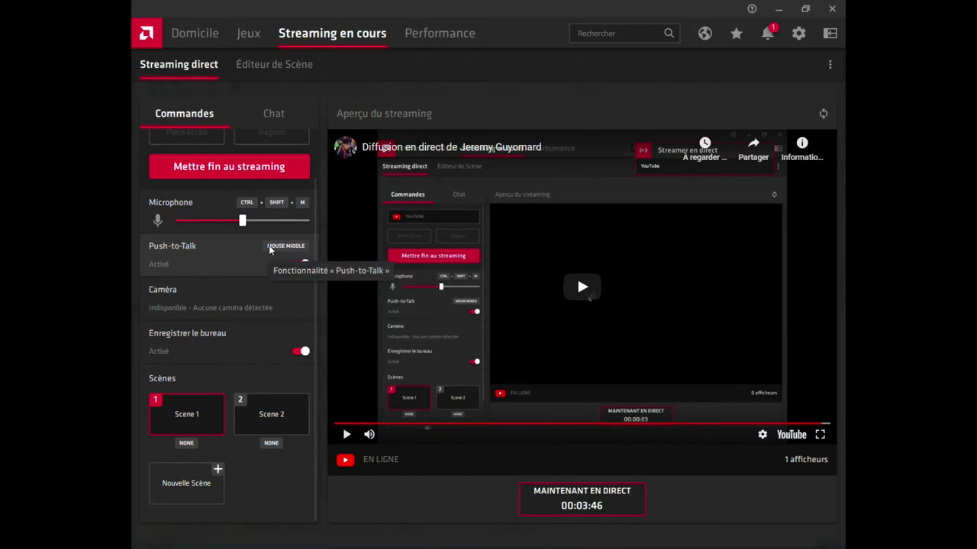
pyautogui.scroll(1, 266, 252)
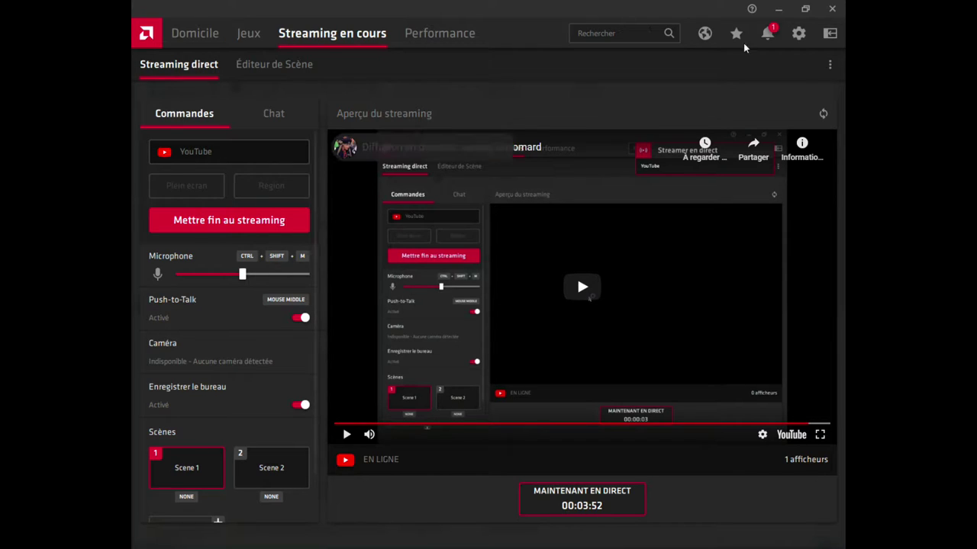
# Delete the "Actualité de Radeon Software" message from the notifications
pyautogui.click(768, 33)
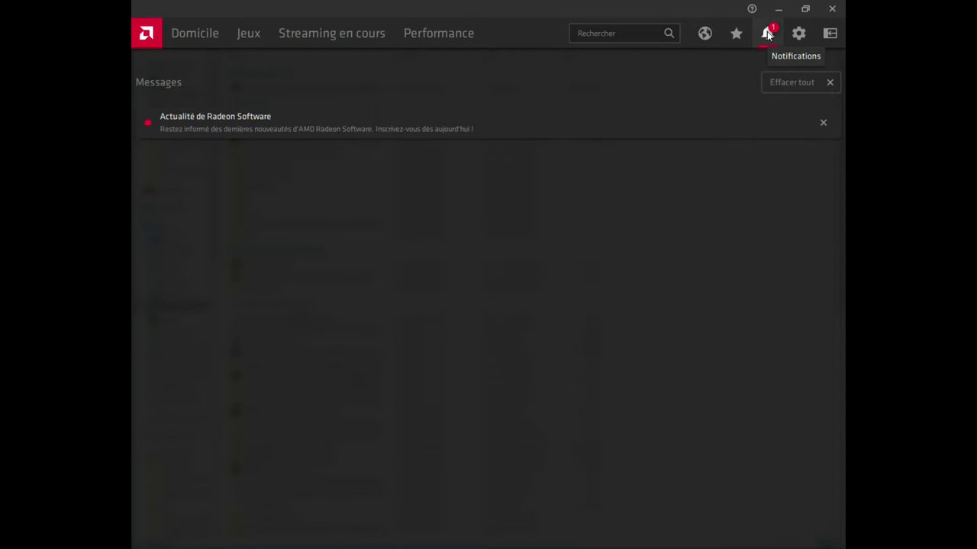
pyautogui.click(823, 123)
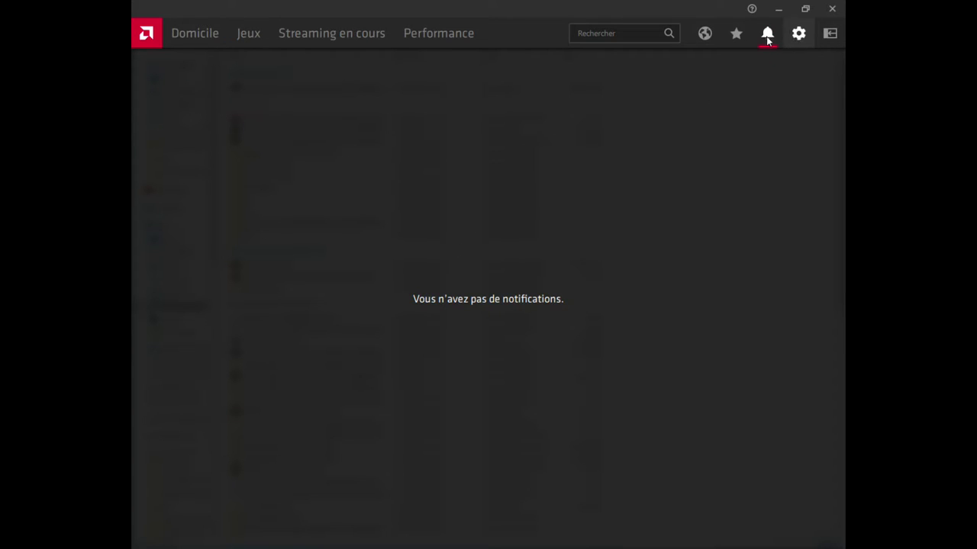
# Open the Forza Horizon 4 game profile and review its settings for display 2 and display 1
pyautogui.click(251, 39)
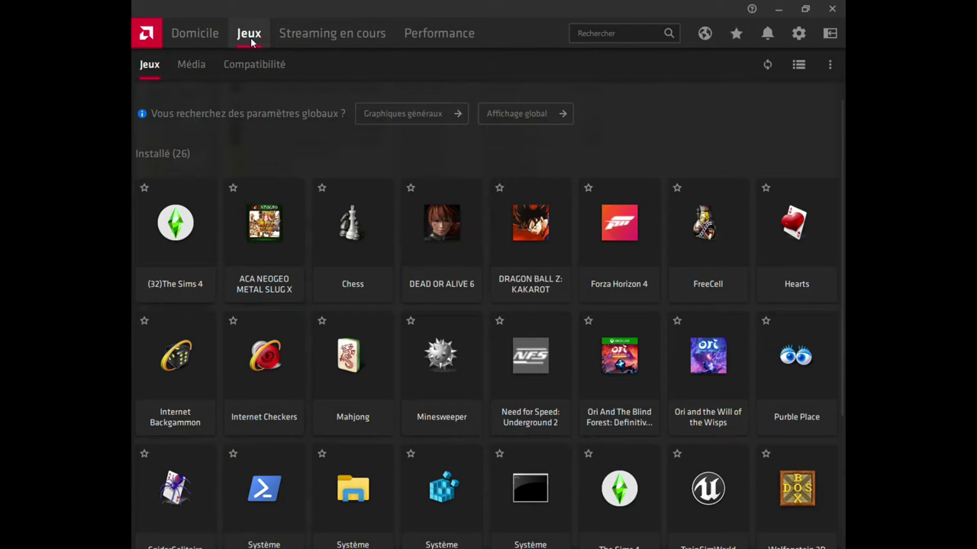
pyautogui.click(629, 264)
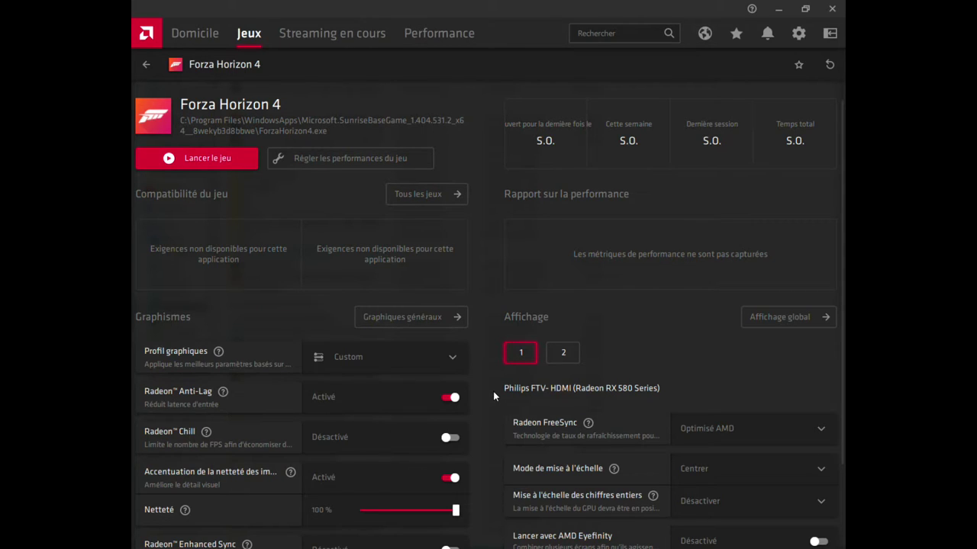
pyautogui.click(563, 359)
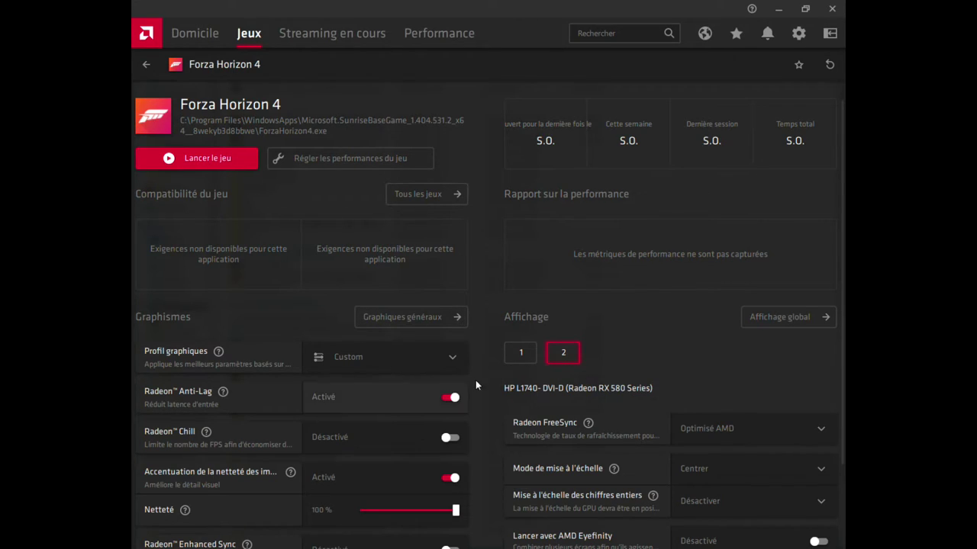
pyautogui.click(515, 354)
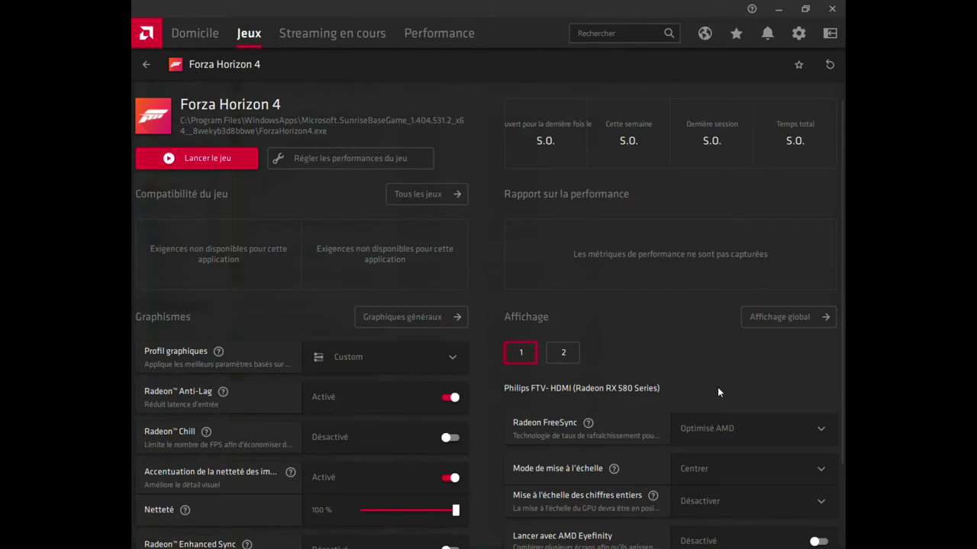
pyautogui.scroll(-3, 718, 386)
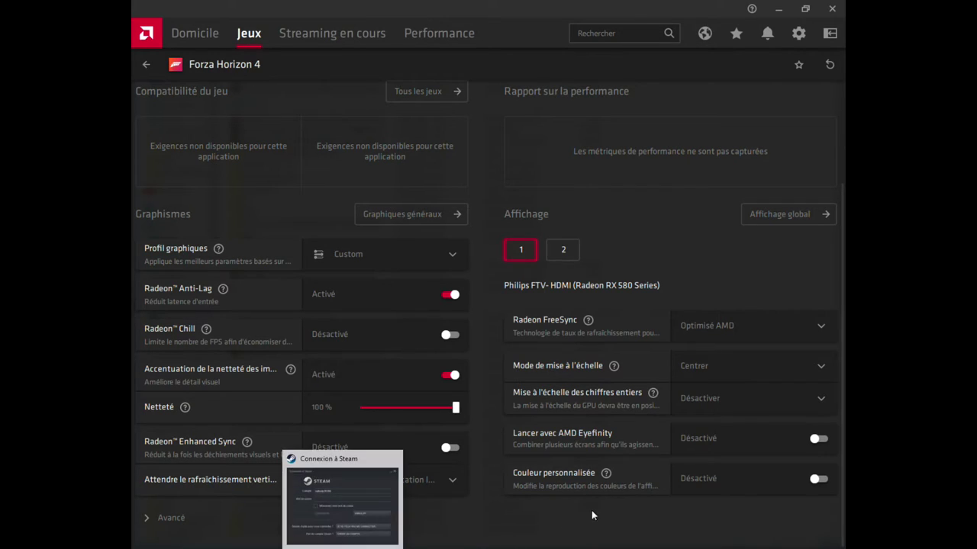
# Expand the advanced graphics settings of Forza Horizon 4 and view the choices for anti-aliasing method and anti-aliasing mode
pyautogui.moveTo(698, 402)
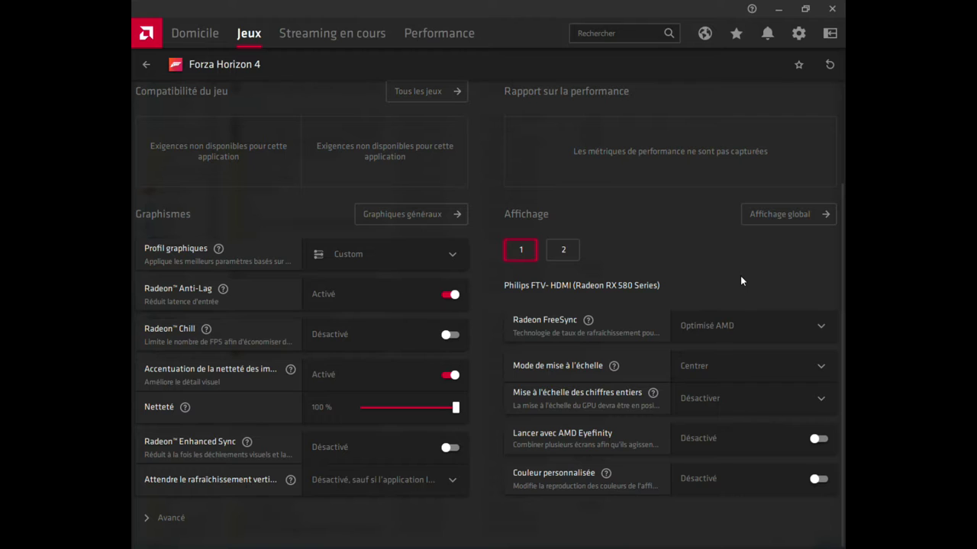
pyautogui.click(179, 521)
pyautogui.scroll(-3, 579, 461)
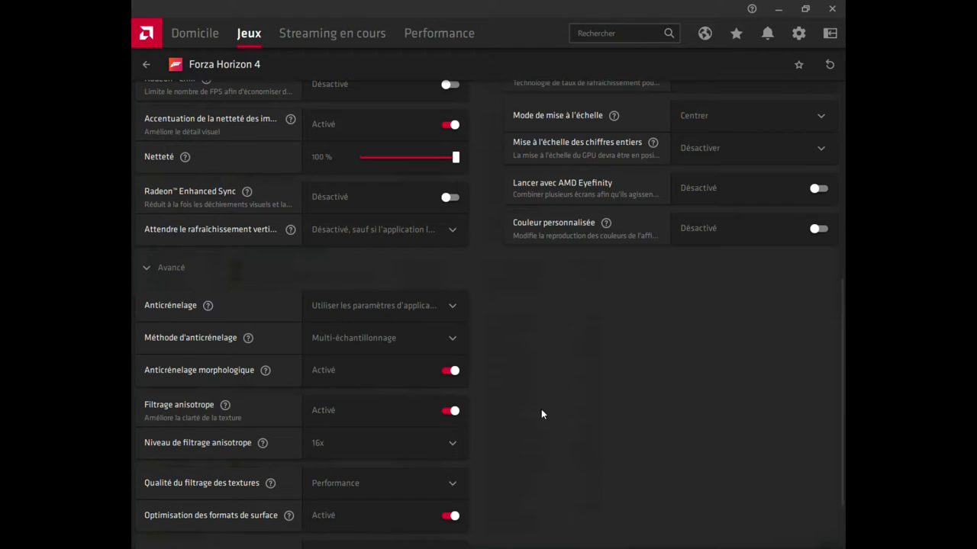
pyautogui.click(452, 347)
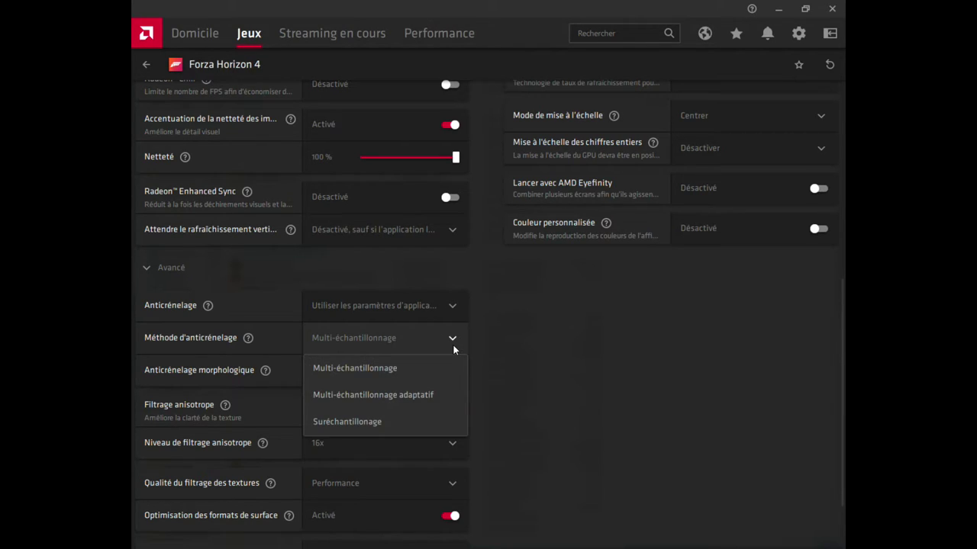
pyautogui.click(452, 344)
pyautogui.click(454, 306)
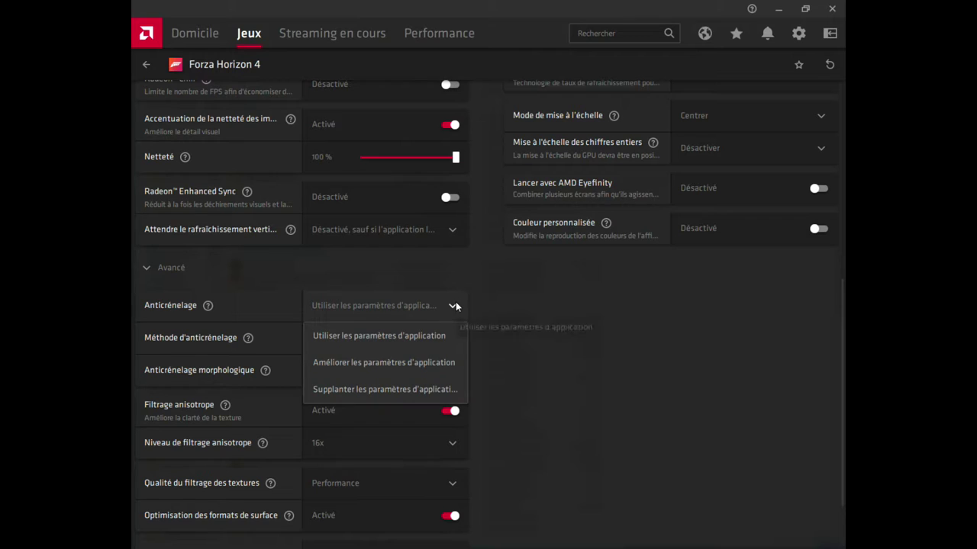
pyautogui.click(456, 302)
# Launch Forza Horizon 4 from its game profile
pyautogui.scroll(2, 570, 364)
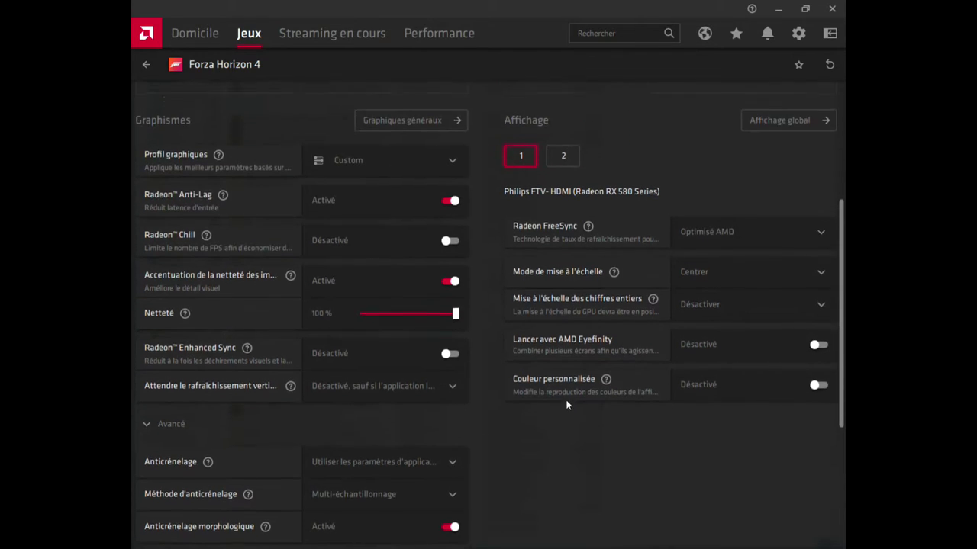
pyautogui.scroll(3, 567, 405)
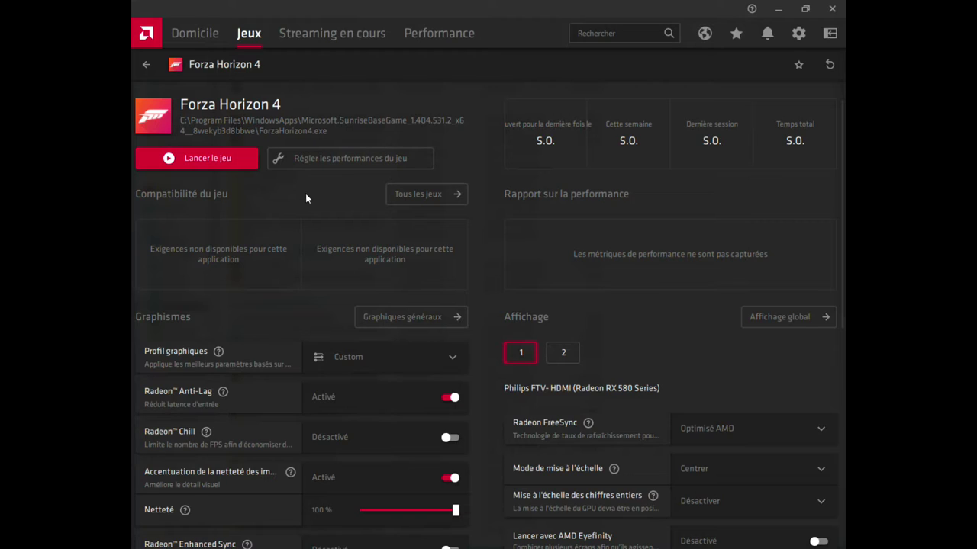
pyautogui.click(222, 168)
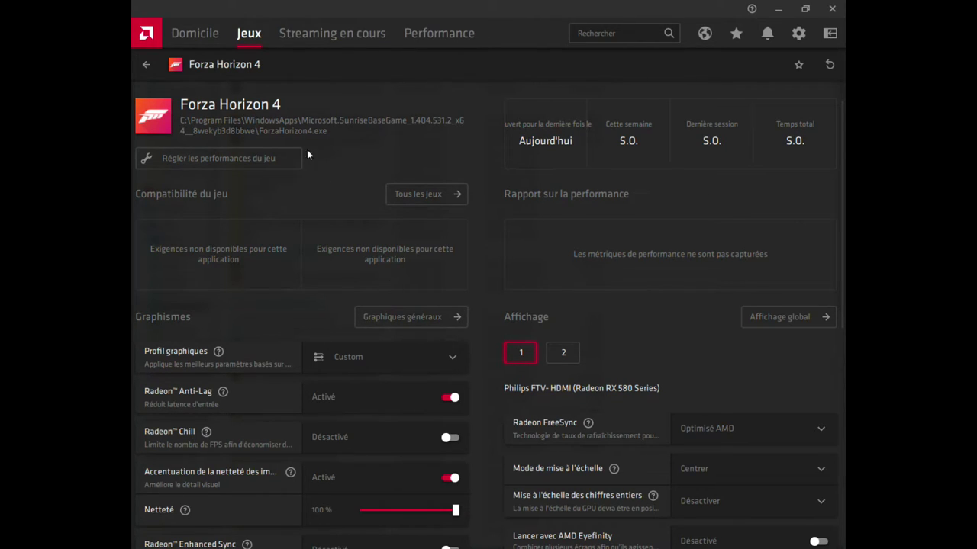
# Check the game profile's display 2 and display 1, and open the global display settings
pyautogui.click(566, 356)
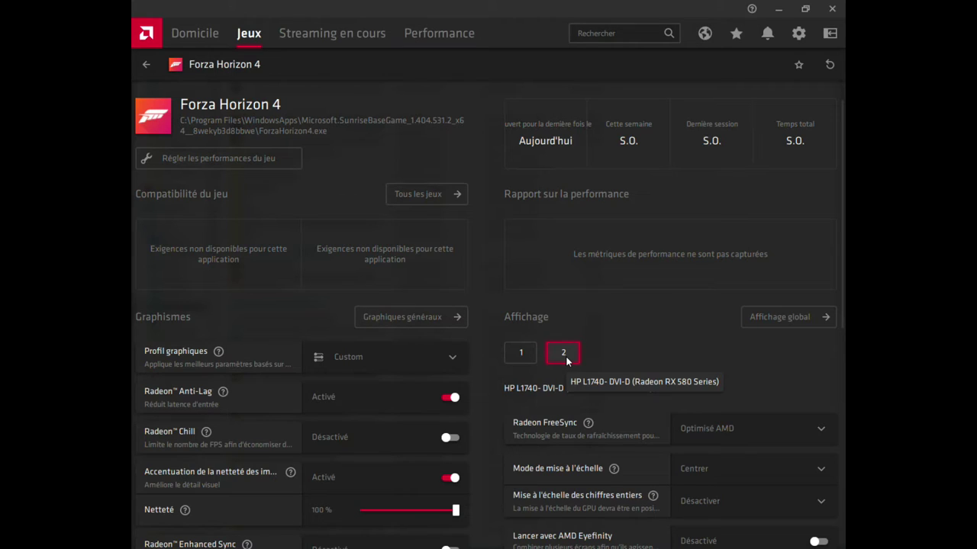
pyautogui.click(524, 354)
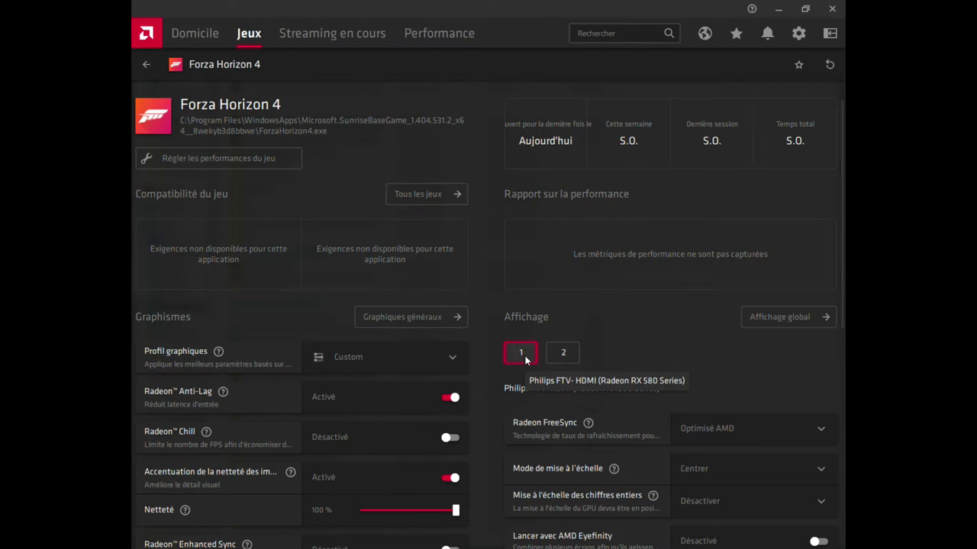
pyautogui.click(764, 315)
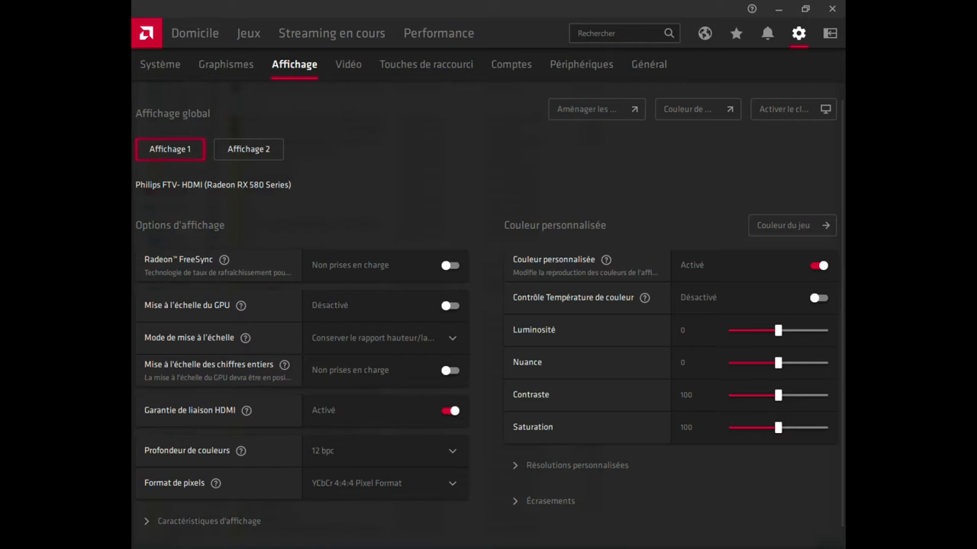
pyautogui.rightClick(498, 548)
pyautogui.click(538, 486)
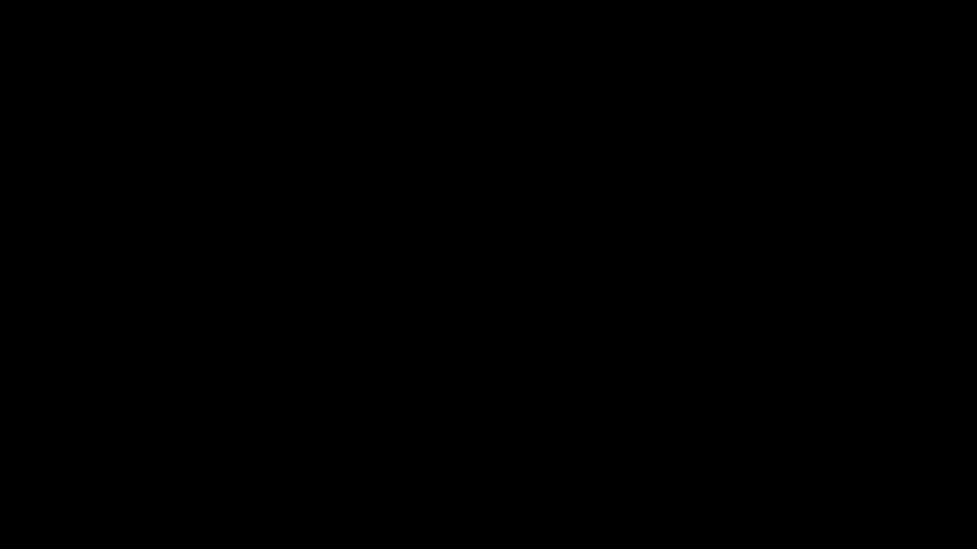
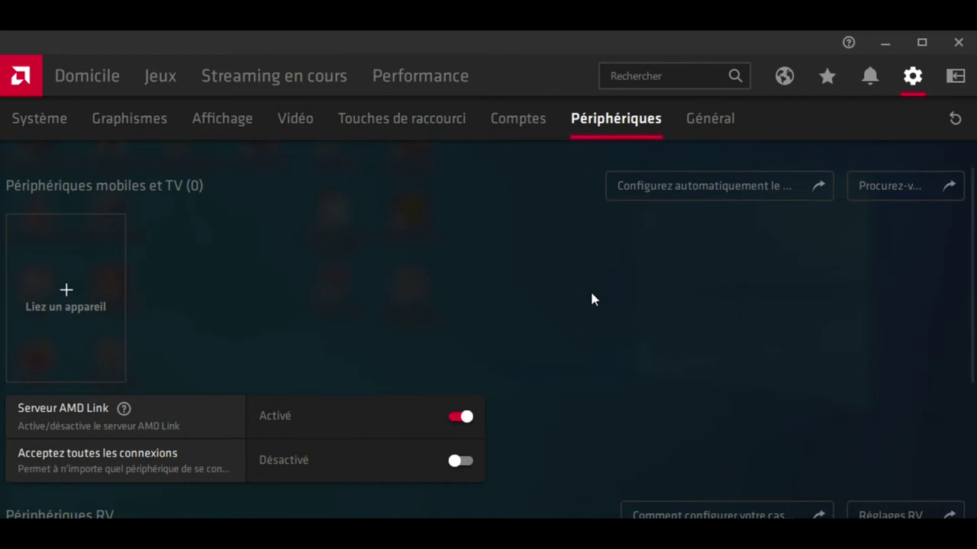
# View the pairing dialog for linking a mobile or TV device, close it, and review the VR devices section
pyautogui.click(61, 309)
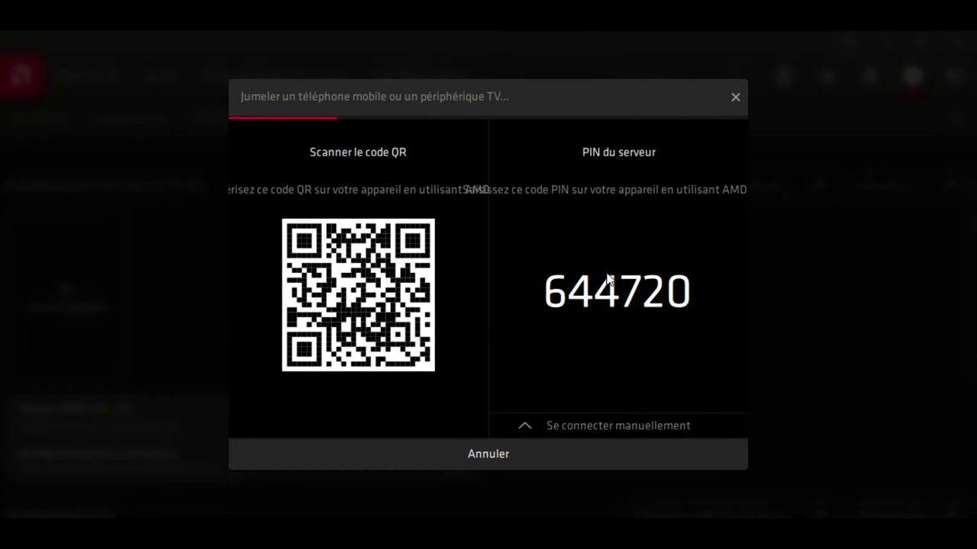
pyautogui.click(735, 97)
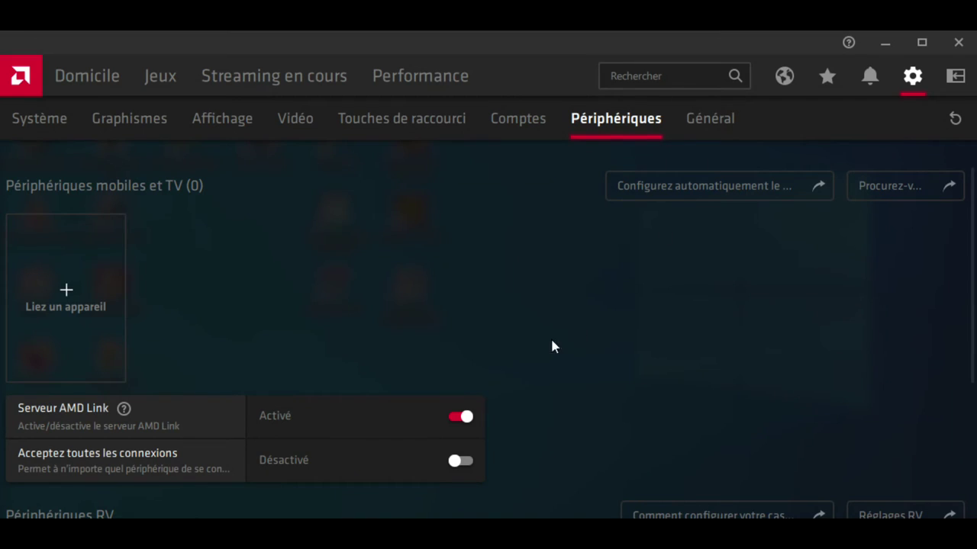
pyautogui.scroll(-3, 621, 332)
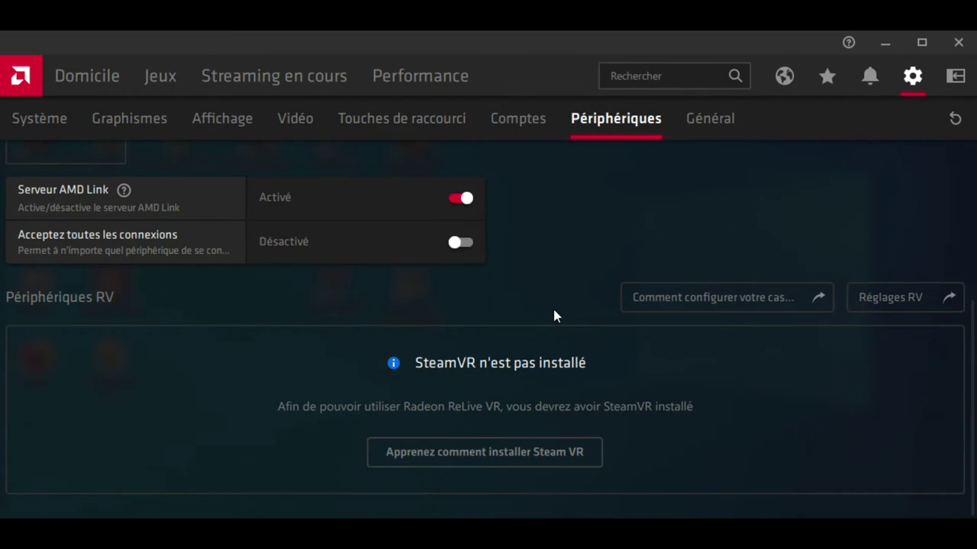
pyautogui.scroll(3, 554, 309)
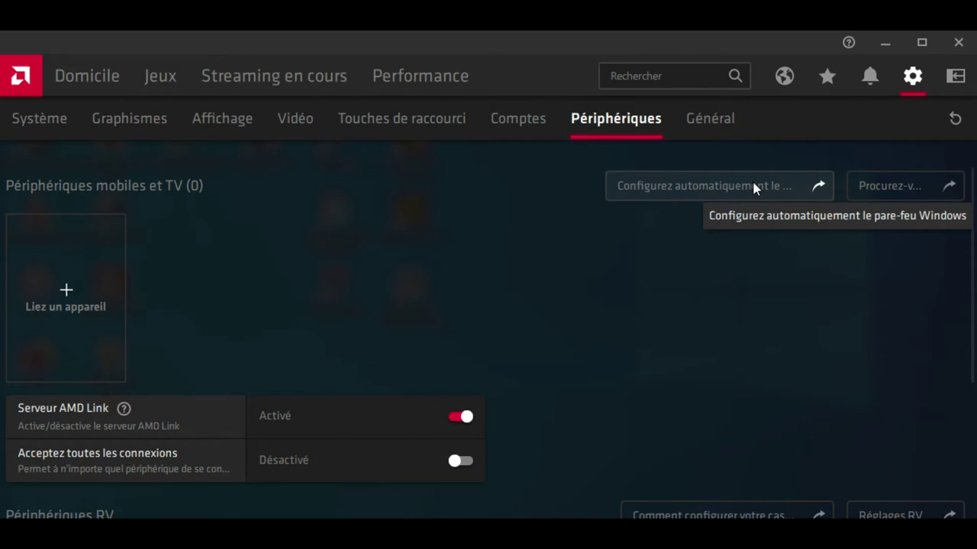
# Review the global display settings of Affichage 2 and Affichage 1, including the display options and custom color
pyautogui.click(204, 130)
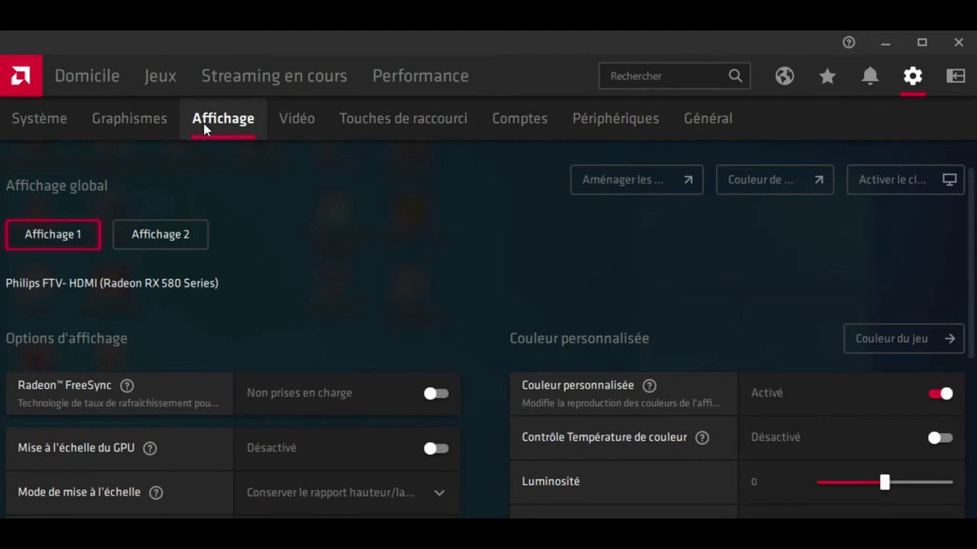
pyautogui.click(182, 235)
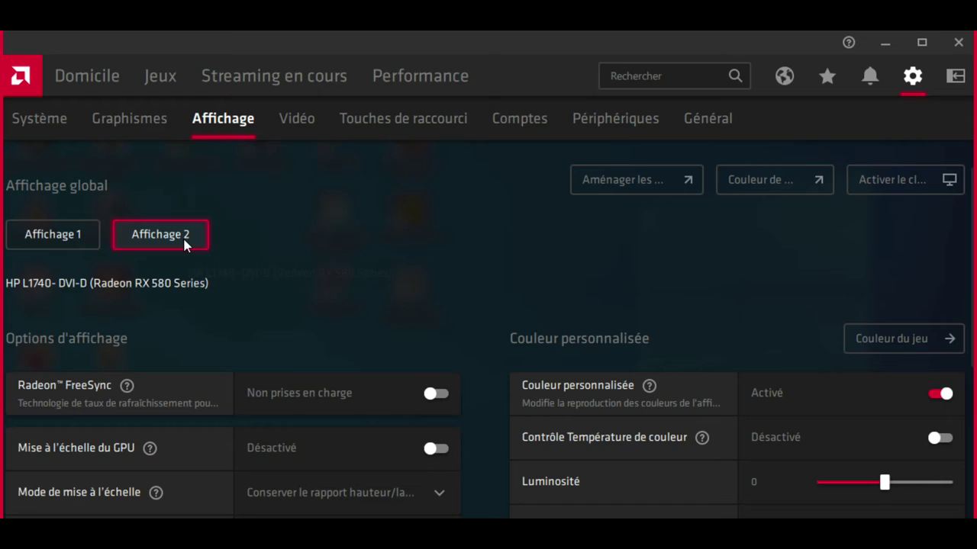
pyautogui.click(71, 242)
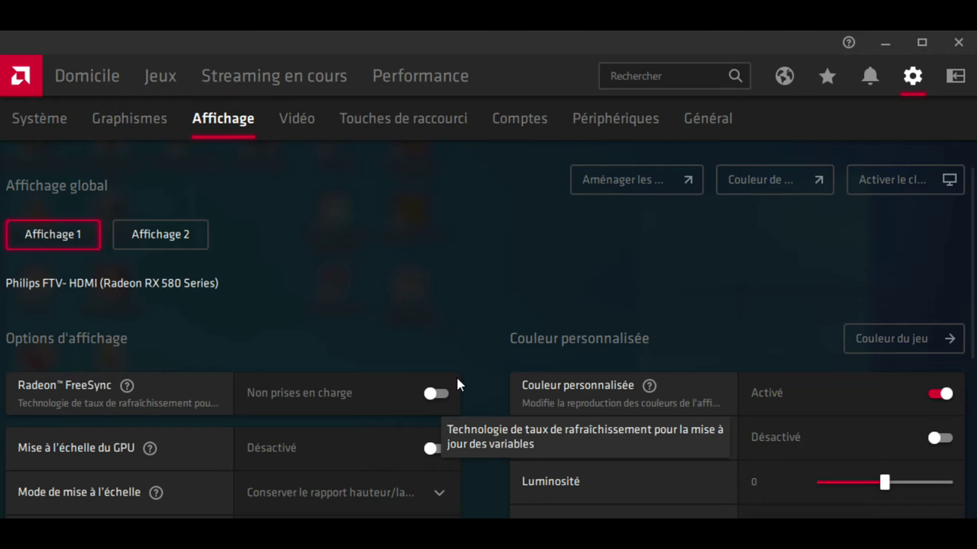
pyautogui.scroll(-5, 512, 315)
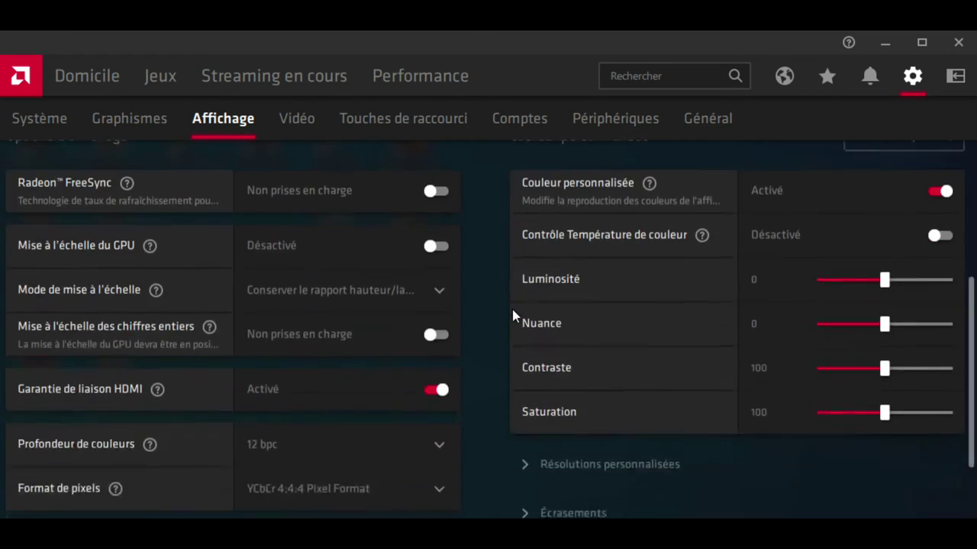
# Expand the custom resolutions section of Affichage 1 and accept its end-user licence agreement
pyautogui.click(552, 381)
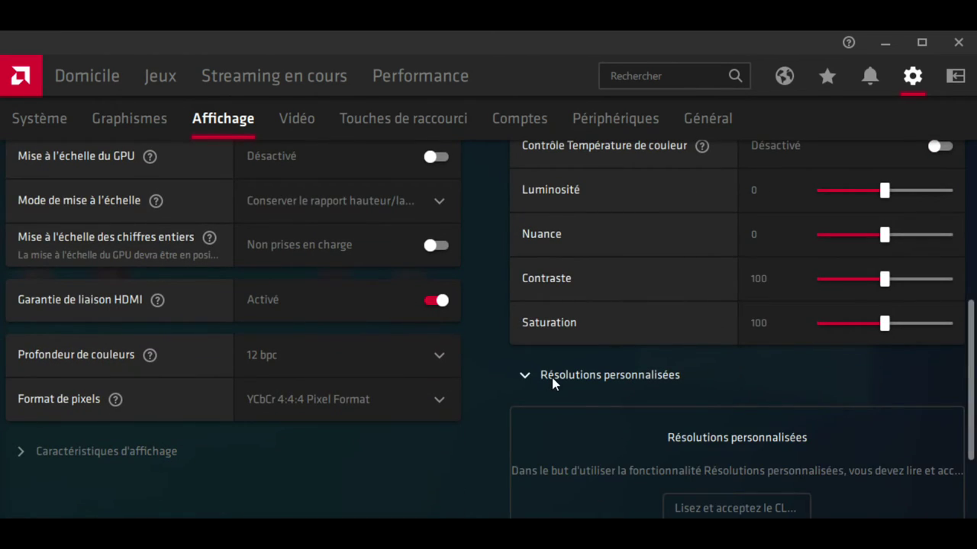
pyautogui.scroll(-2, 553, 382)
pyautogui.click(728, 392)
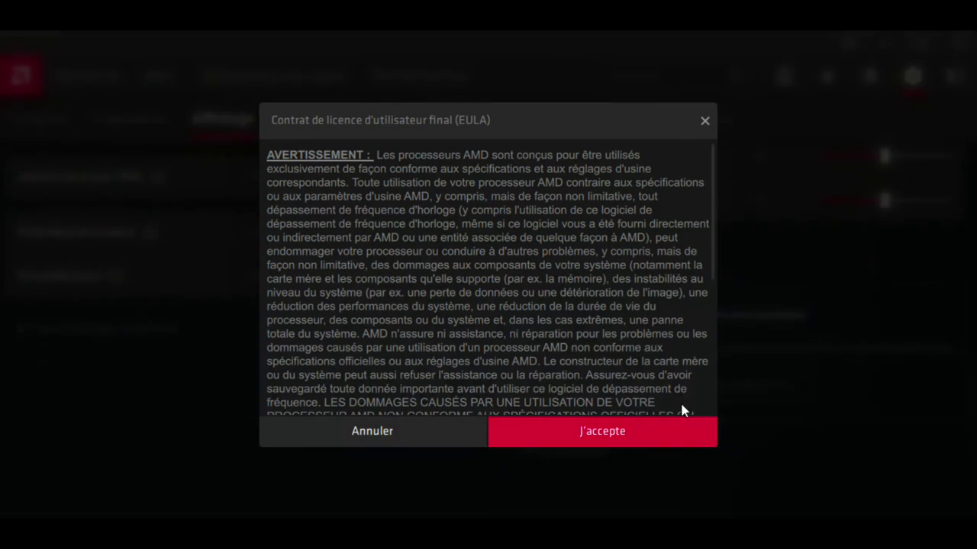
pyautogui.click(639, 430)
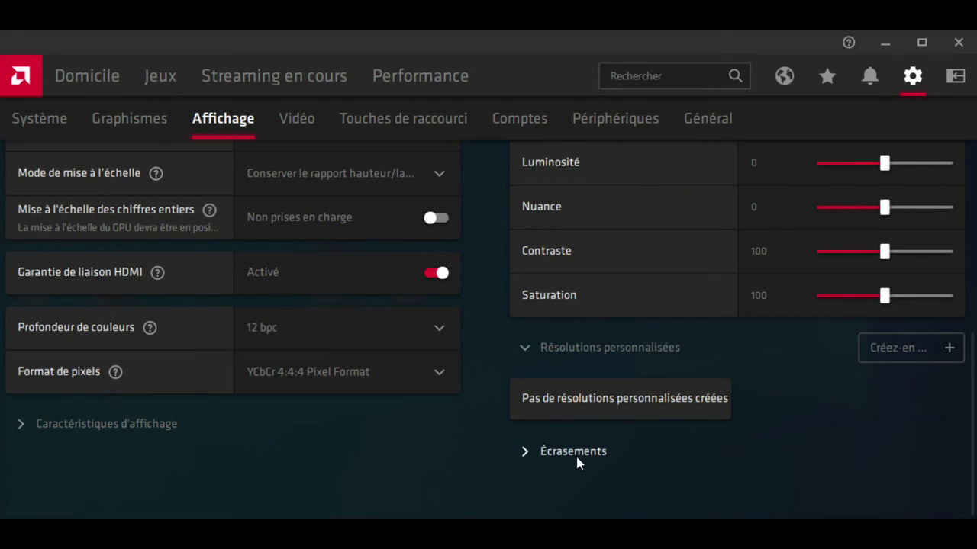
# Review the timing and link details under Caractéristiques d'affichage and look at the general settings
pyautogui.click(151, 425)
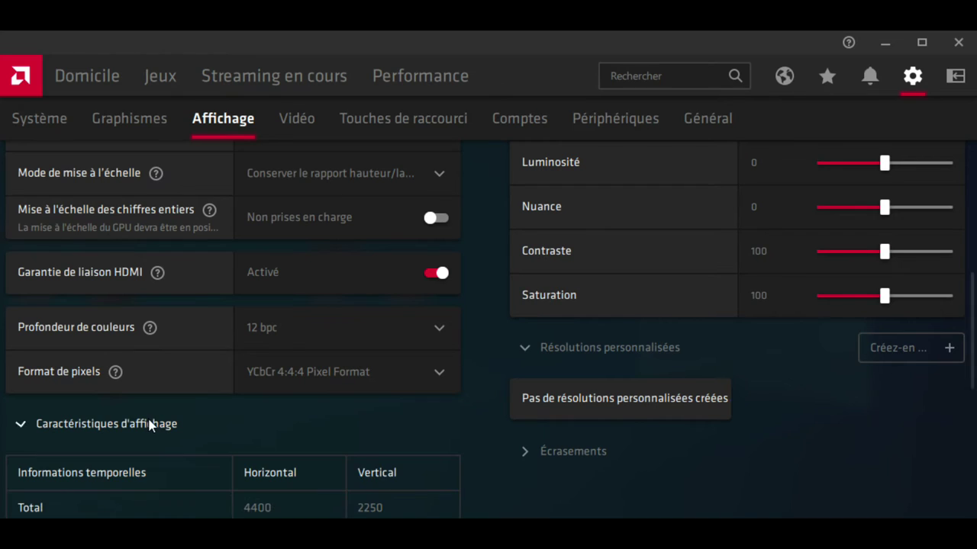
pyautogui.scroll(-5, 255, 431)
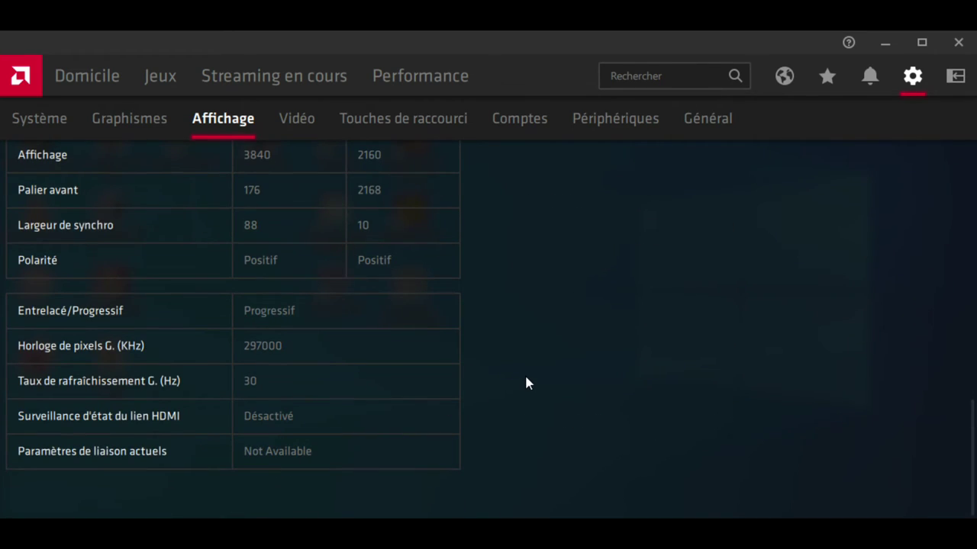
pyautogui.rightClick(268, 424)
pyautogui.click(567, 398)
pyautogui.scroll(10, 569, 400)
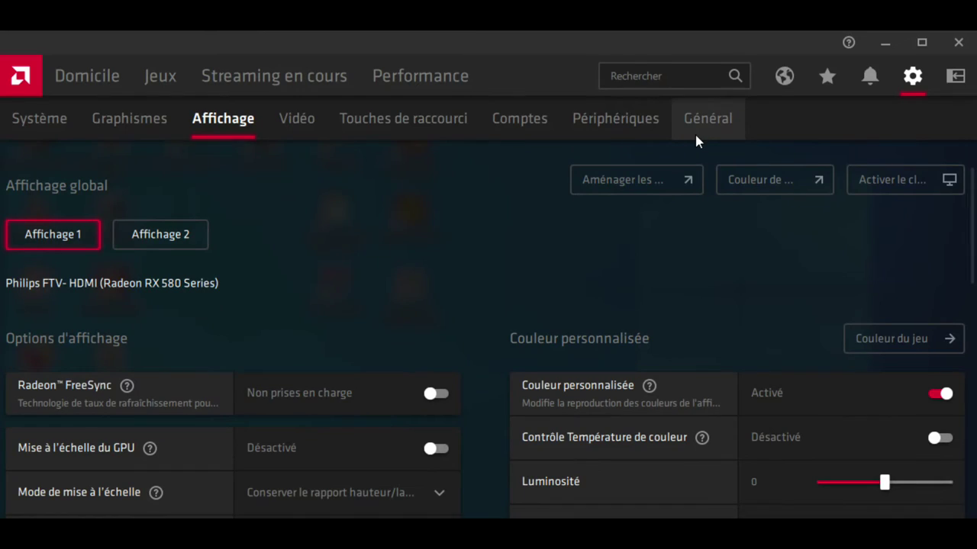
pyautogui.click(697, 136)
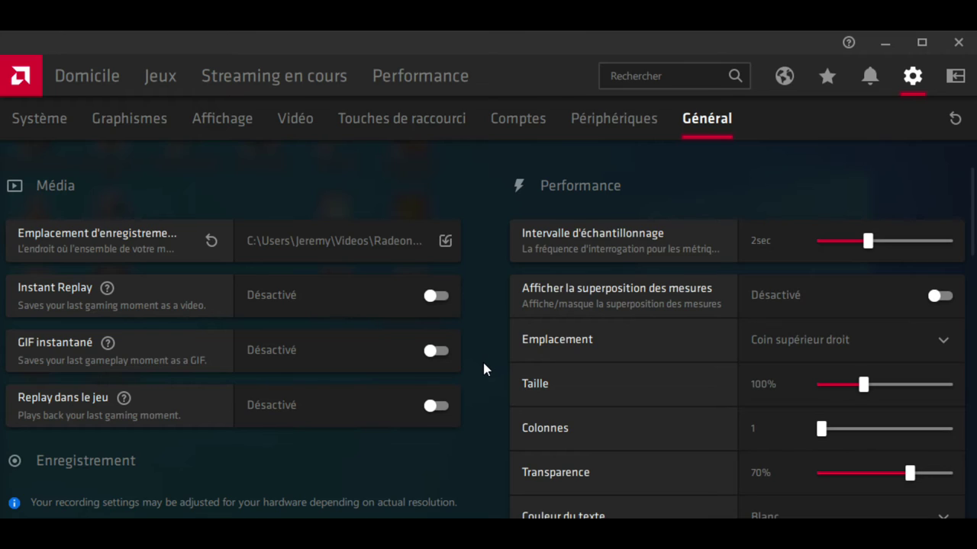
# In the global graphics settings, try enabling Radeon Boost and switch back to Radeon Anti-Lag
pyautogui.click(155, 126)
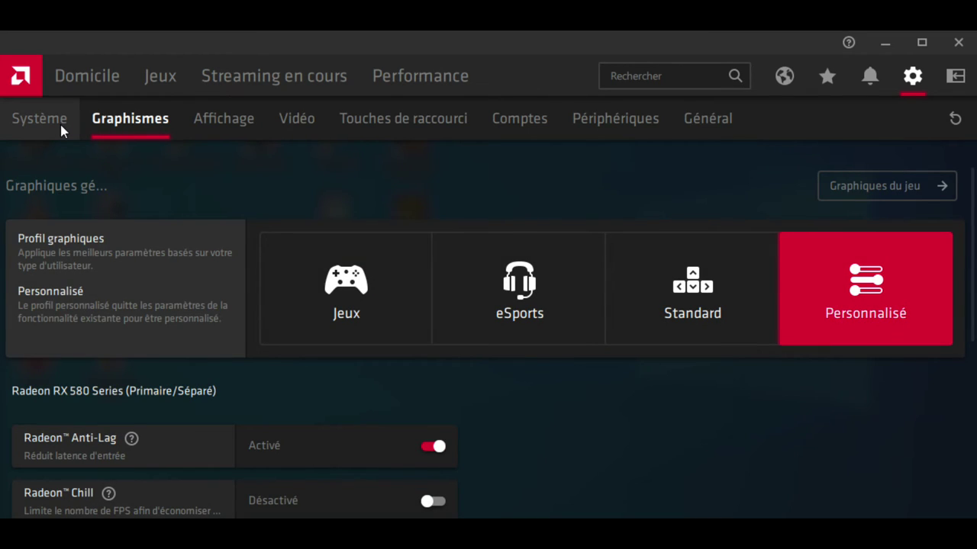
pyautogui.scroll(-5, 250, 387)
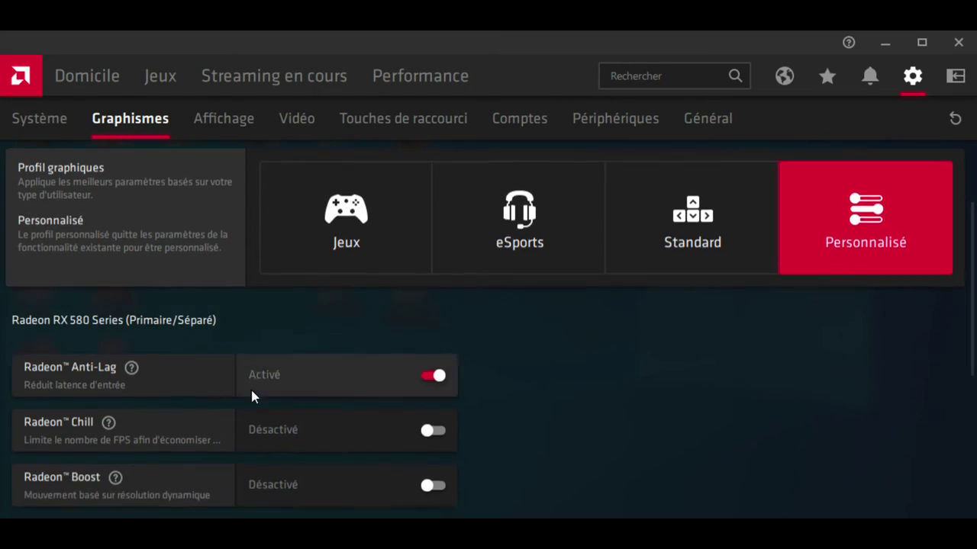
pyautogui.scroll(2, 520, 316)
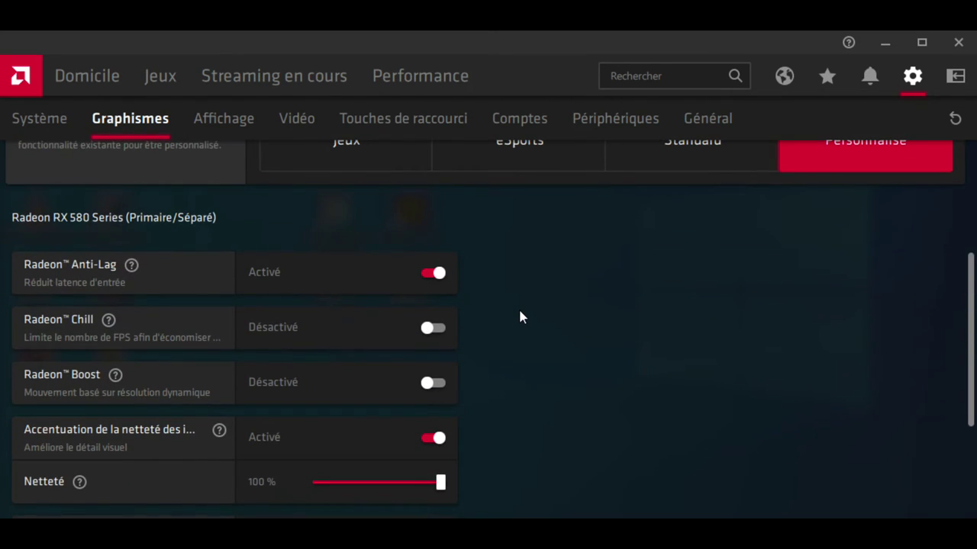
pyautogui.click(433, 384)
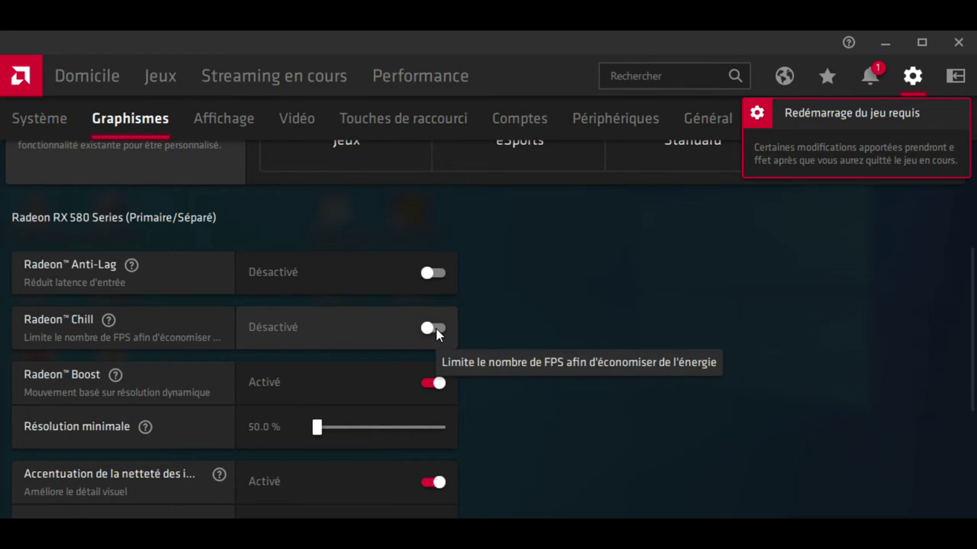
pyautogui.click(432, 276)
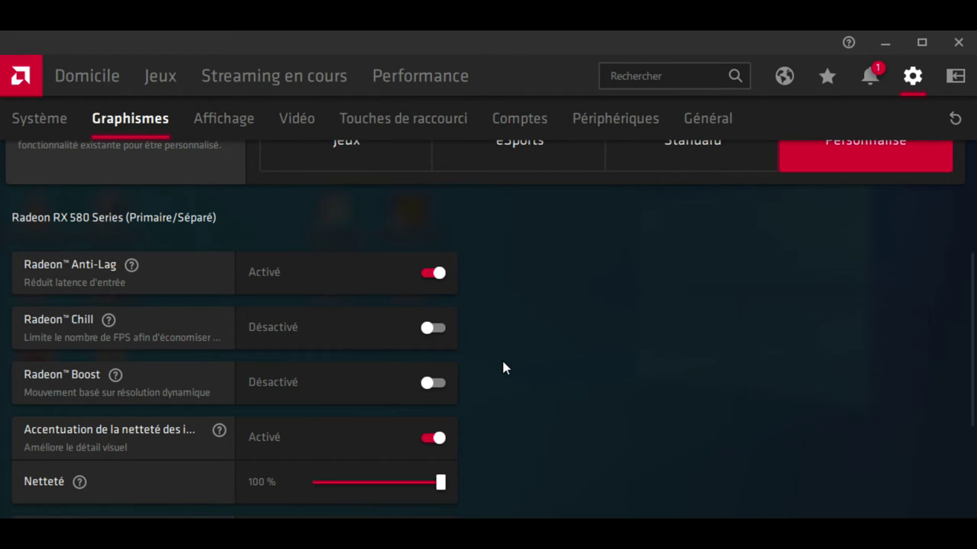
# View the notifications and the home dashboard widgets, and open the graphics settings of the running game, Forza Horizon 4
pyautogui.scroll(3, 503, 367)
pyautogui.click(871, 76)
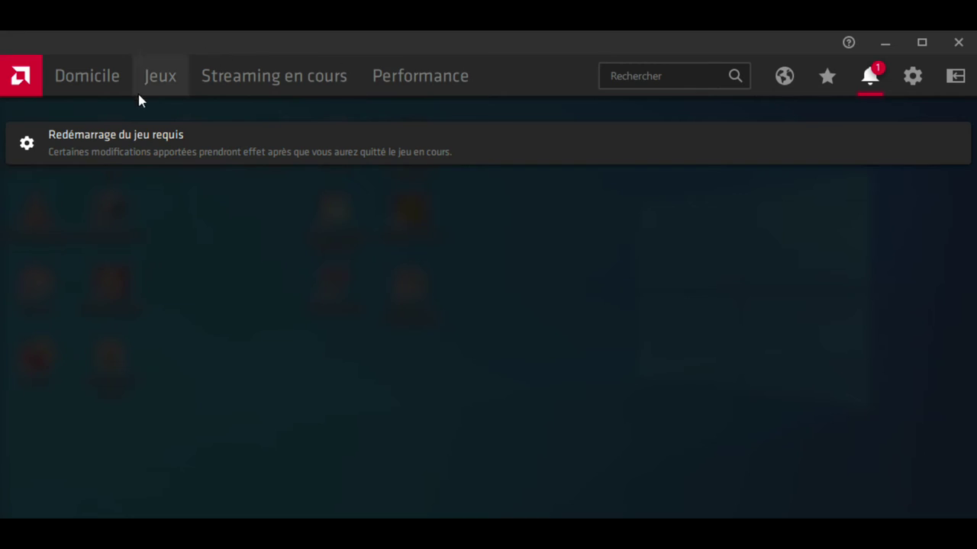
pyautogui.click(90, 83)
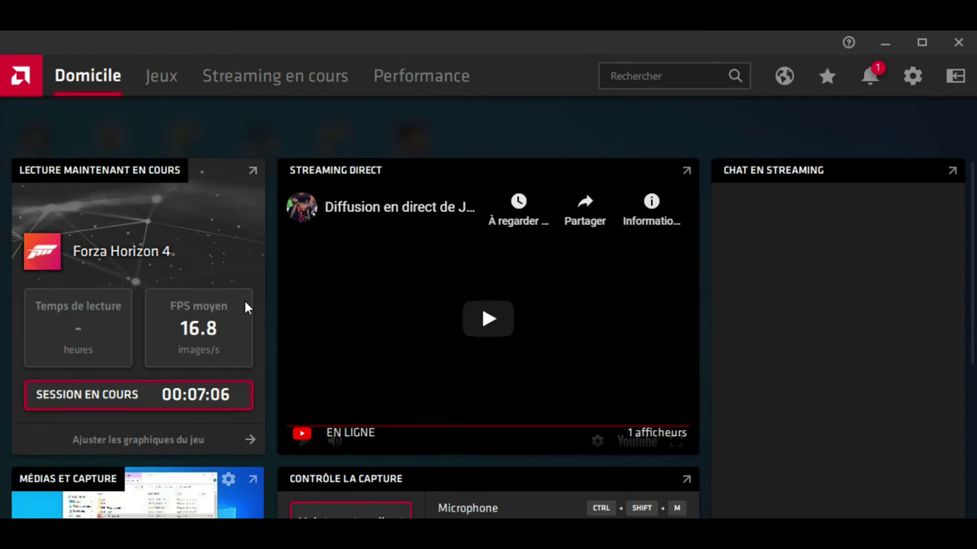
pyautogui.scroll(-4, 245, 307)
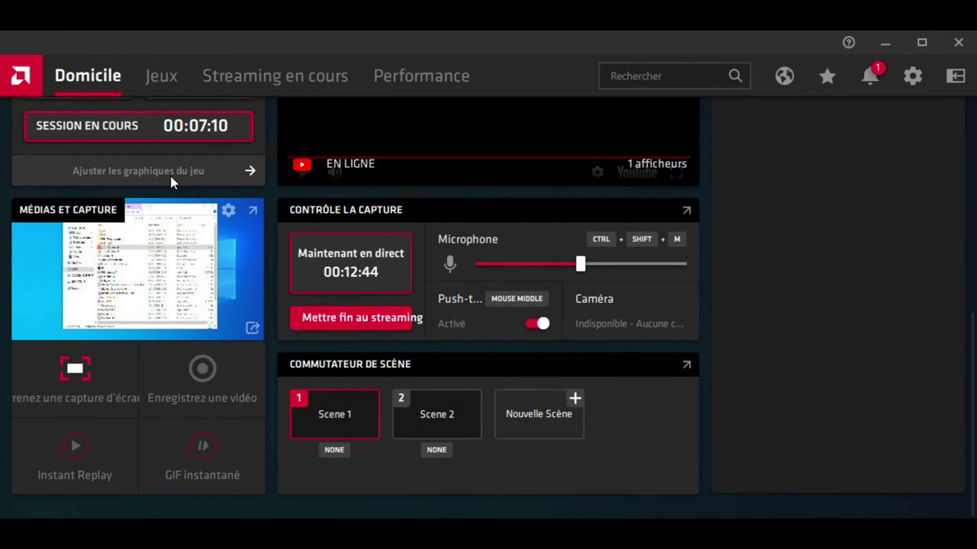
pyautogui.click(171, 181)
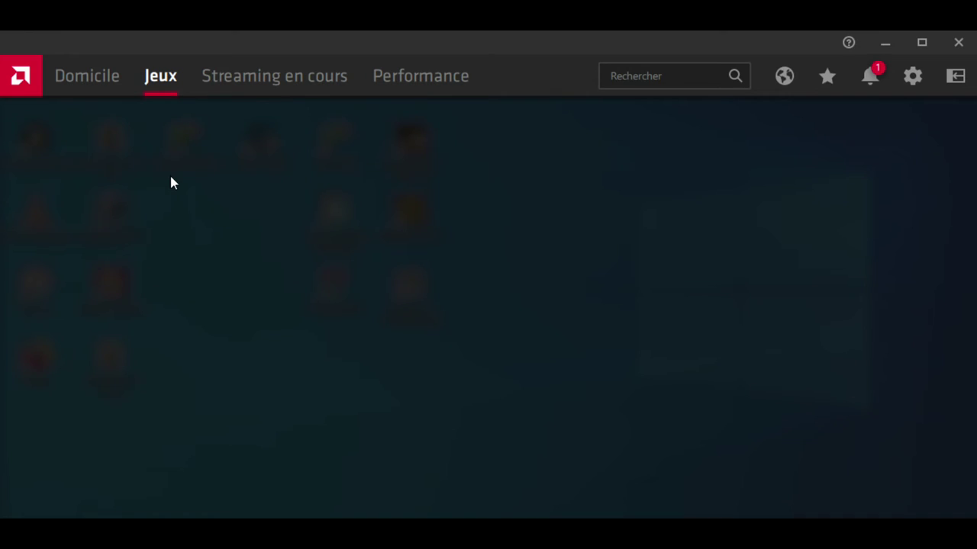
# Return to the home dashboard and switch the active streaming scene to Scene 2
pyautogui.click(104, 76)
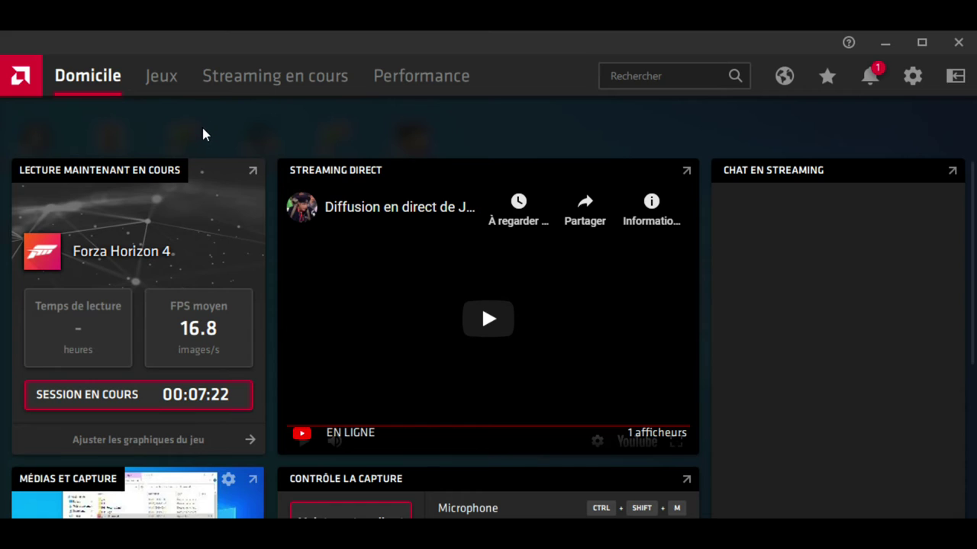
pyautogui.scroll(-3, 176, 332)
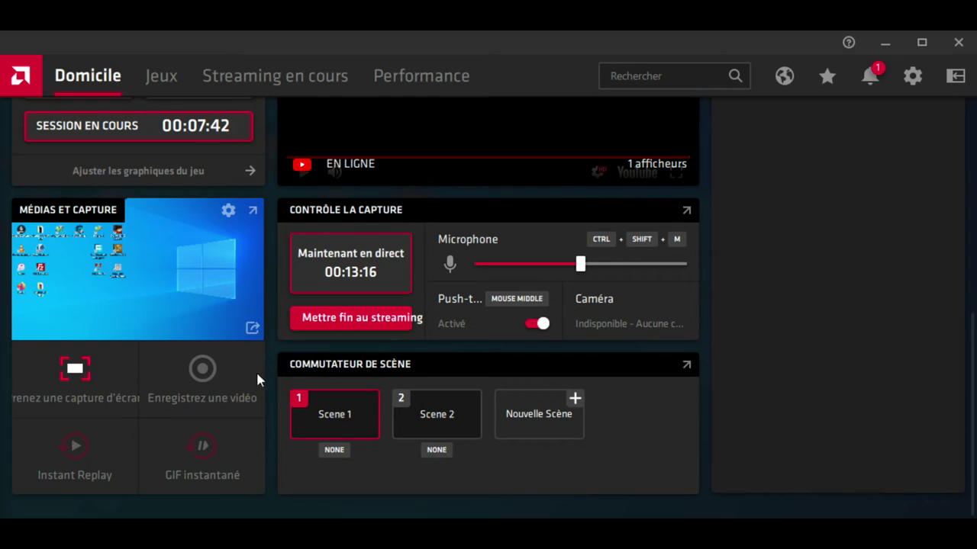
pyautogui.click(419, 412)
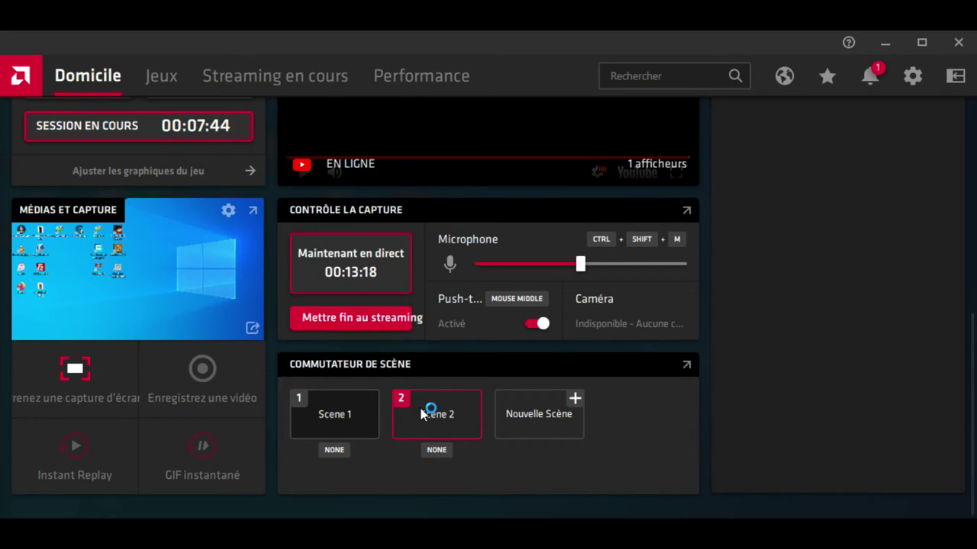